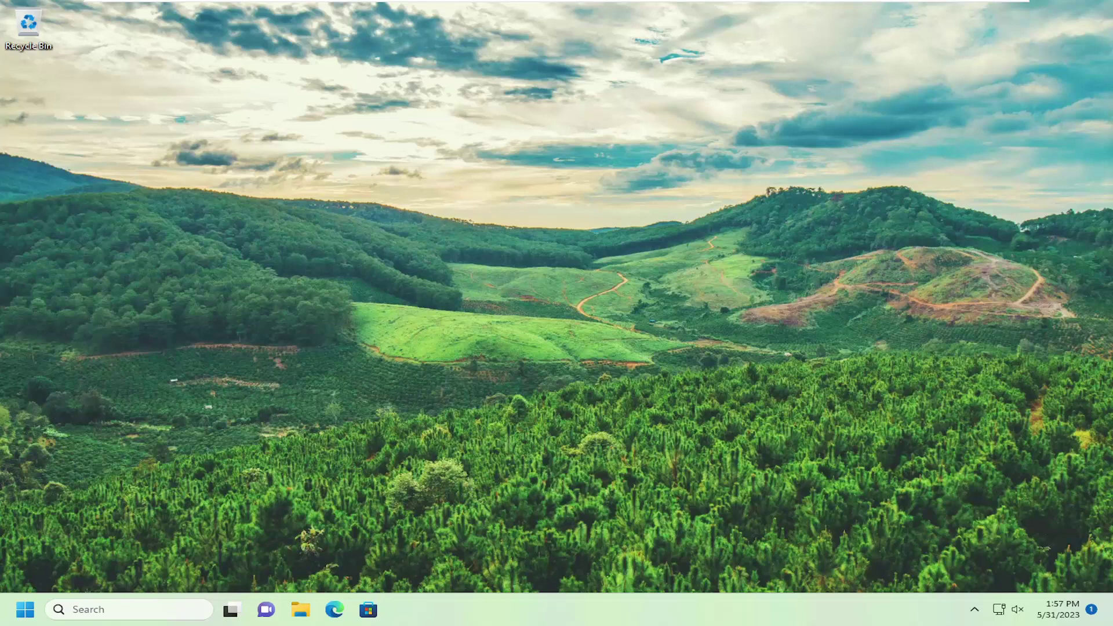
# Step: Search Google in Microsoft Edge for 'pale moon browser'
pyautogui.click(334, 610)
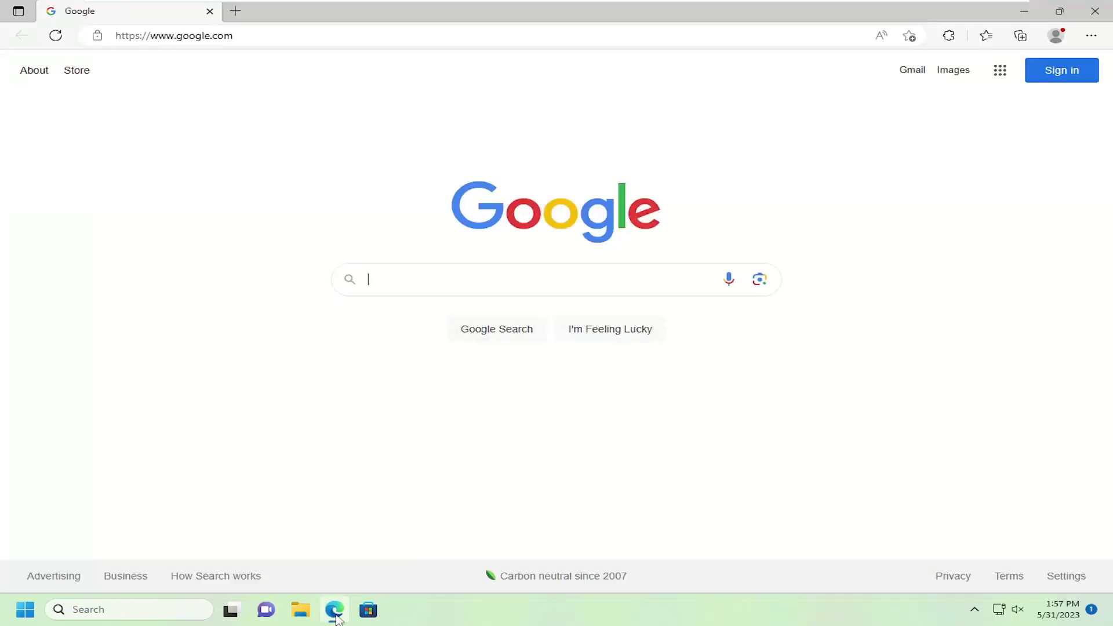
pyautogui.click(432, 278)
pyautogui.write('pal')
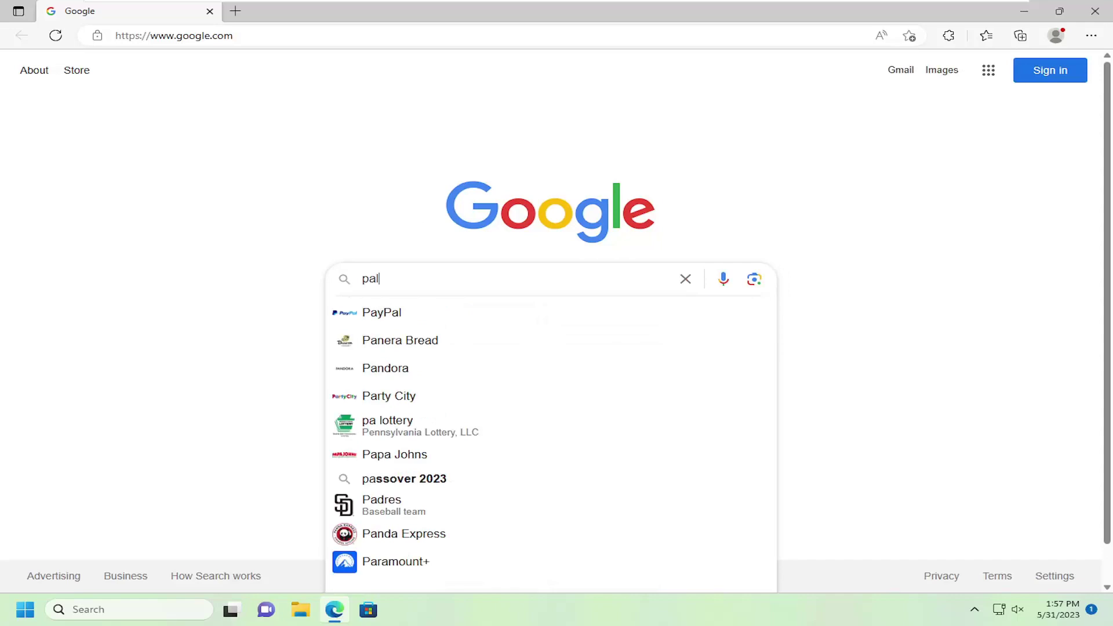
pyautogui.write('e mp')
pyautogui.press('BackSpace')
pyautogui.write('oon ')
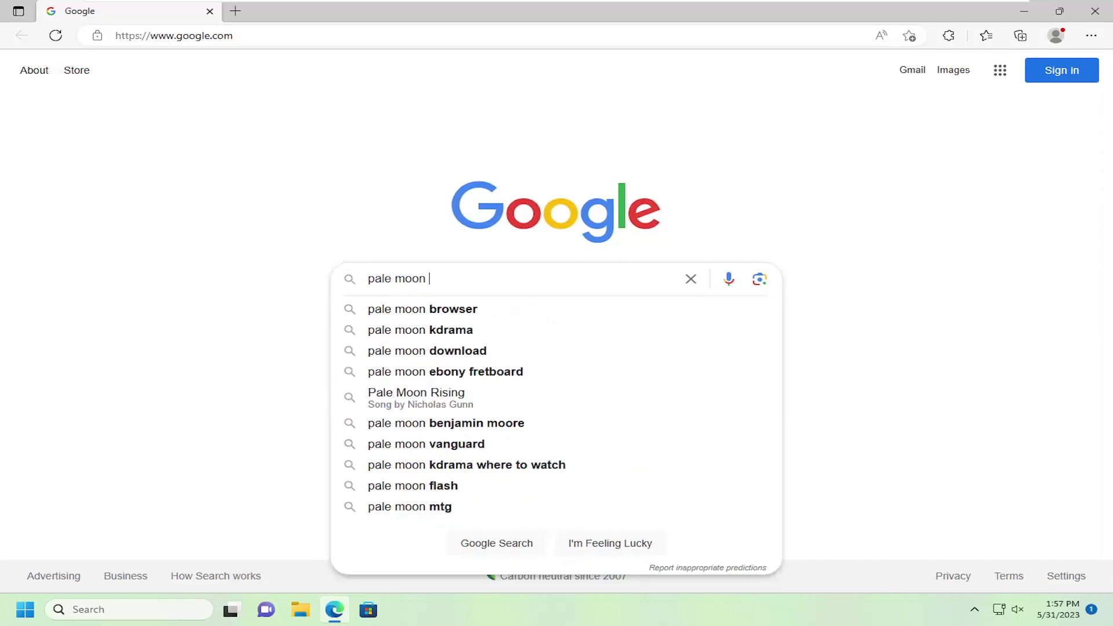
pyautogui.write('browser')
pyautogui.press('Return')
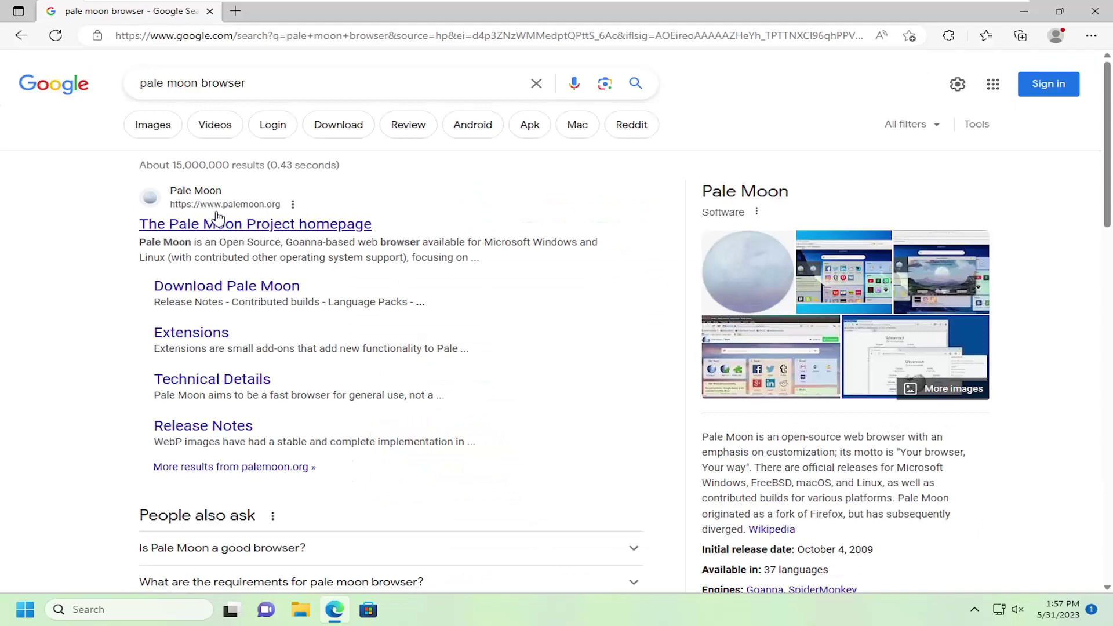
# Step: Download the Windows 64-bit installer palemoon-32.2.0.win64.installer.exe from palemoon.org and open it
pyautogui.click(274, 228)
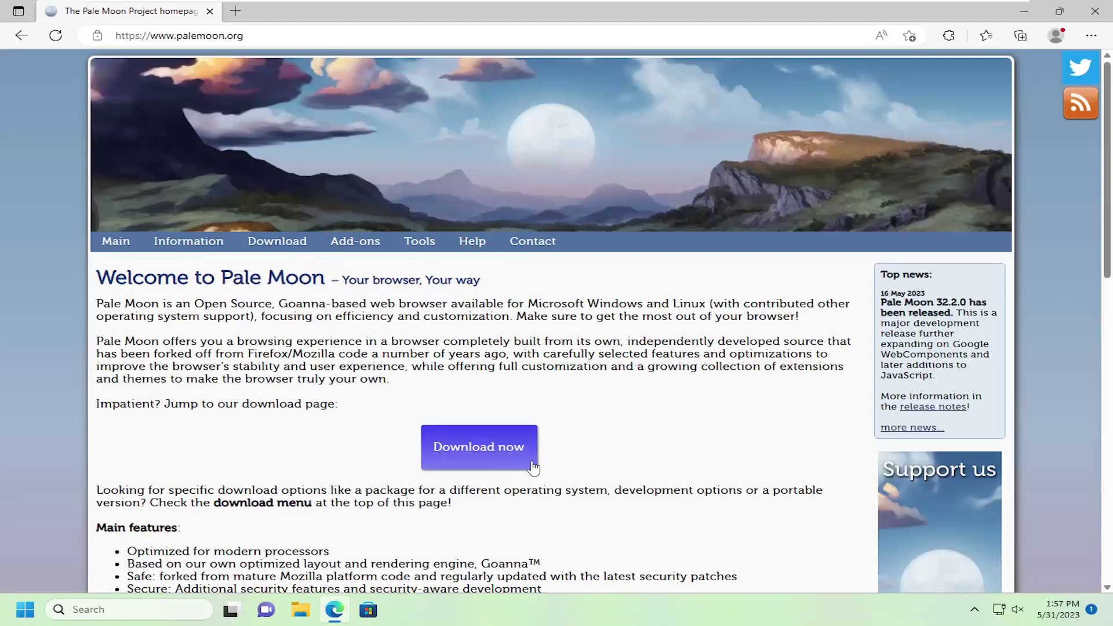
pyautogui.click(474, 449)
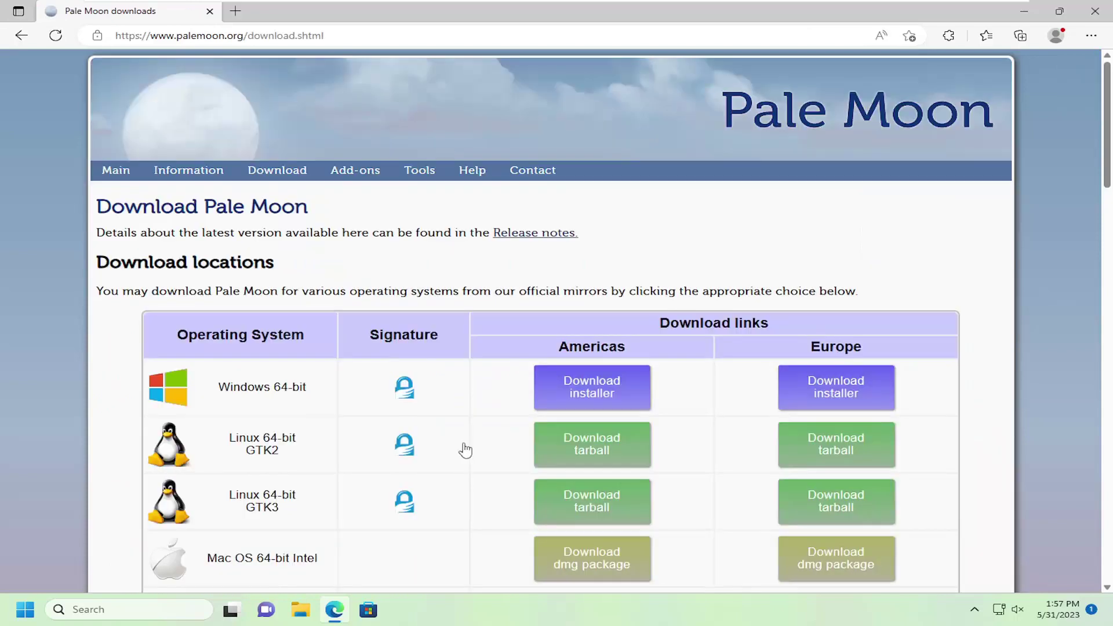
pyautogui.scroll(-2, 449, 389)
pyautogui.scroll(-2, 449, 389)
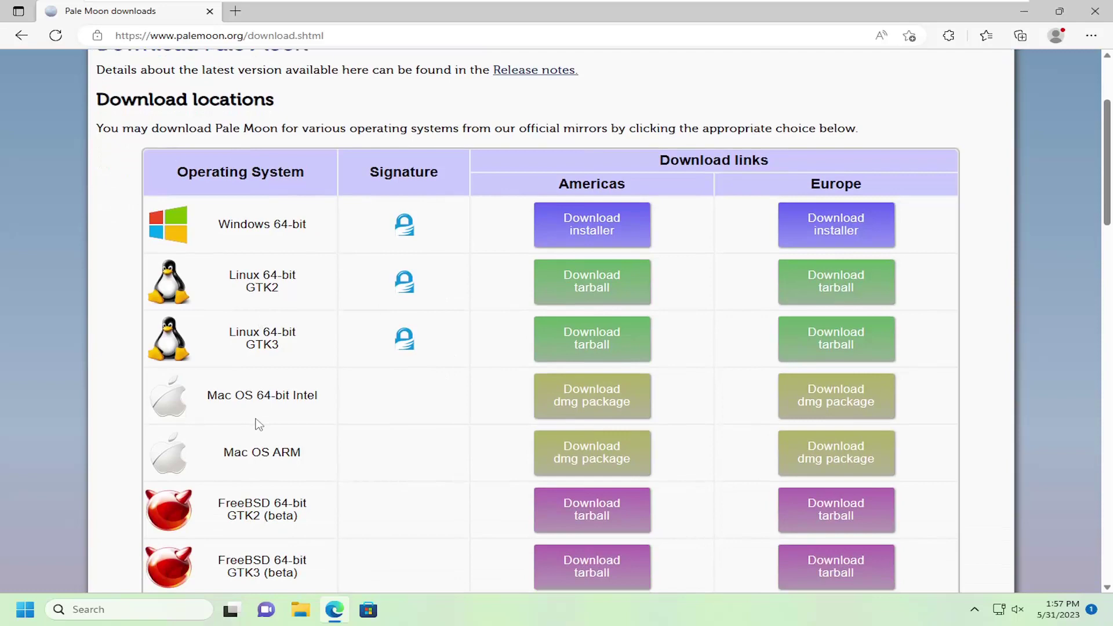
pyautogui.scroll(-3, 257, 424)
pyautogui.scroll(-2, 261, 418)
pyautogui.scroll(2, 304, 418)
pyautogui.scroll(-2, 355, 460)
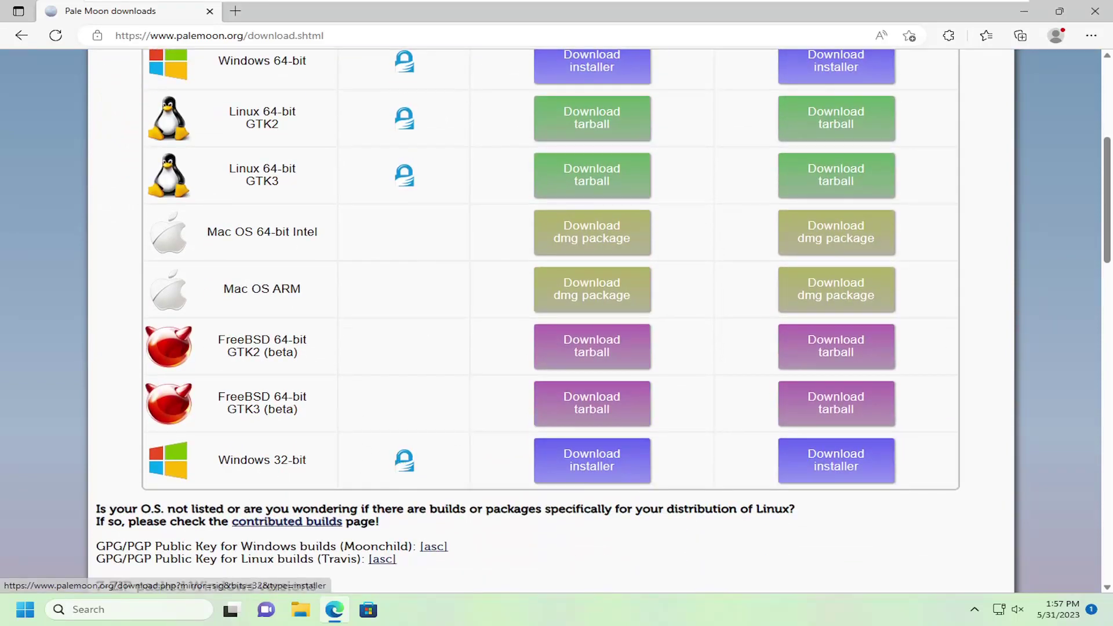
pyautogui.scroll(2, 570, 470)
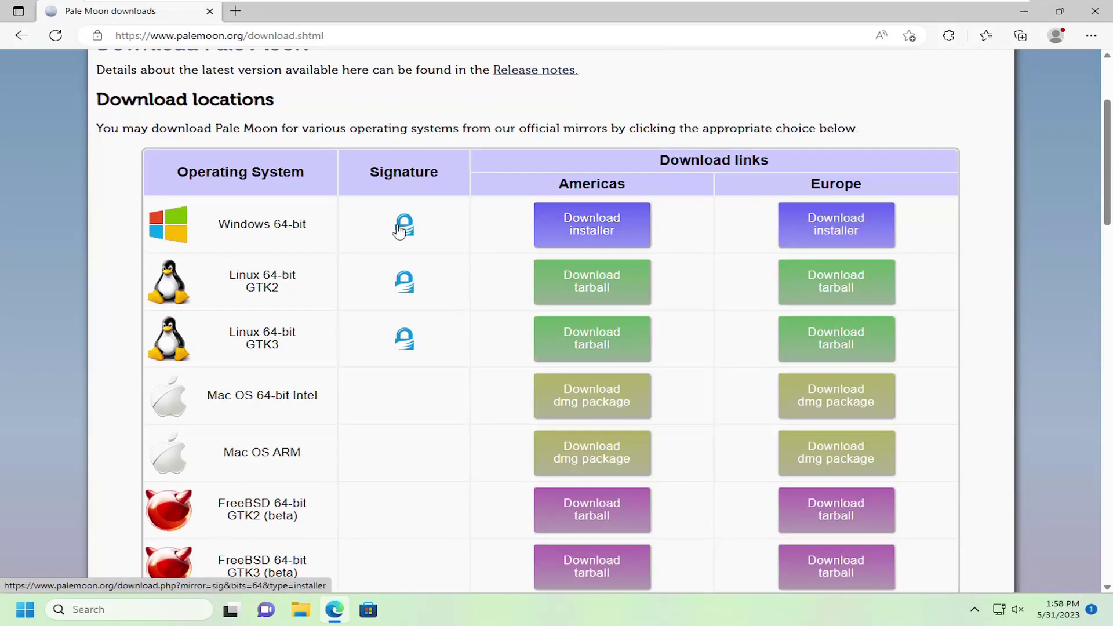
pyautogui.click(577, 231)
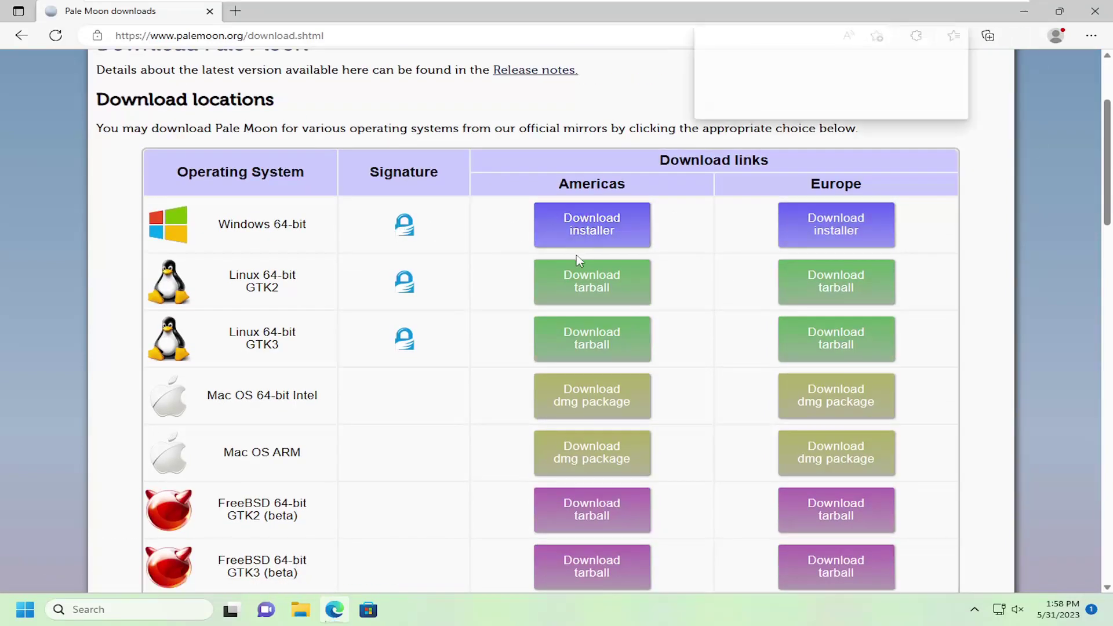
pyautogui.moveTo(870, 93)
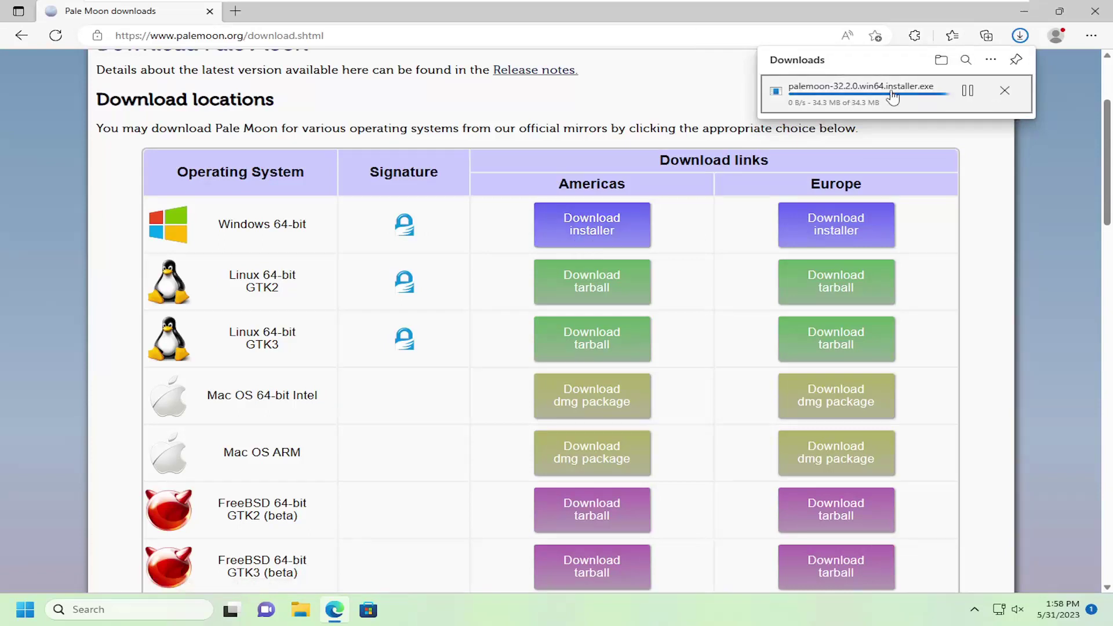
pyautogui.click(860, 88)
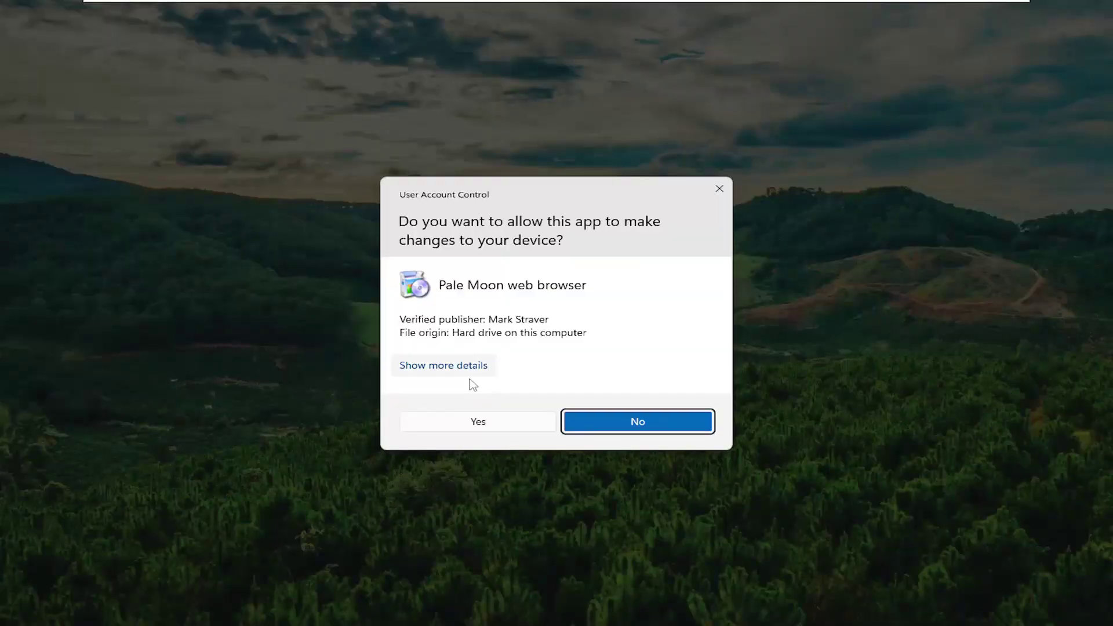
# Step: Allow the Pale Moon installer to run and accept its license agreement
pyautogui.click(485, 428)
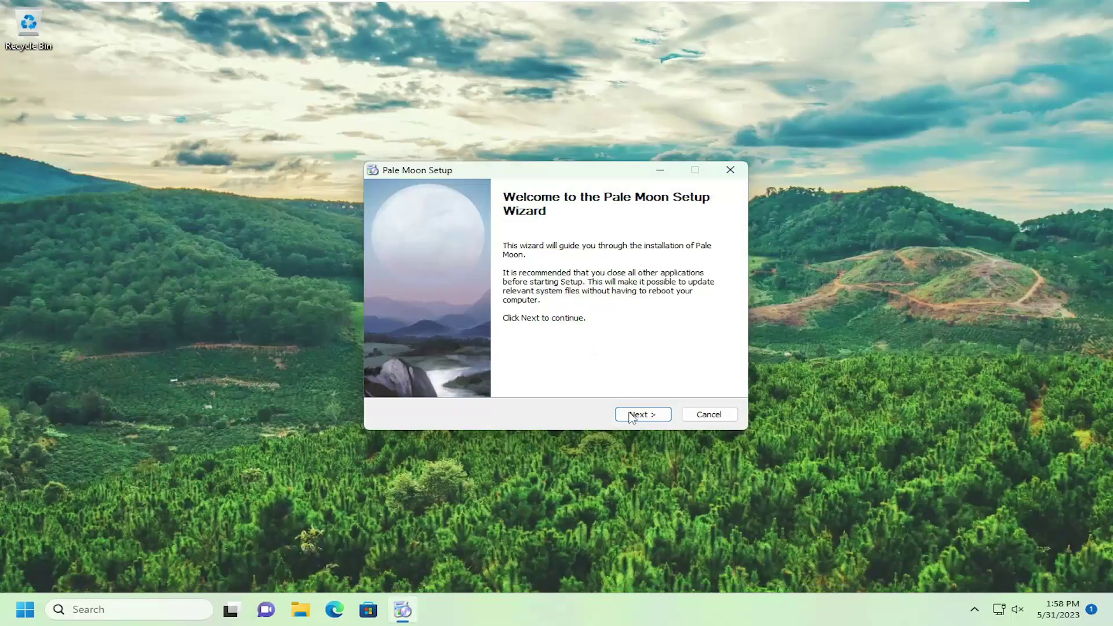
pyautogui.click(642, 414)
pyautogui.click(521, 383)
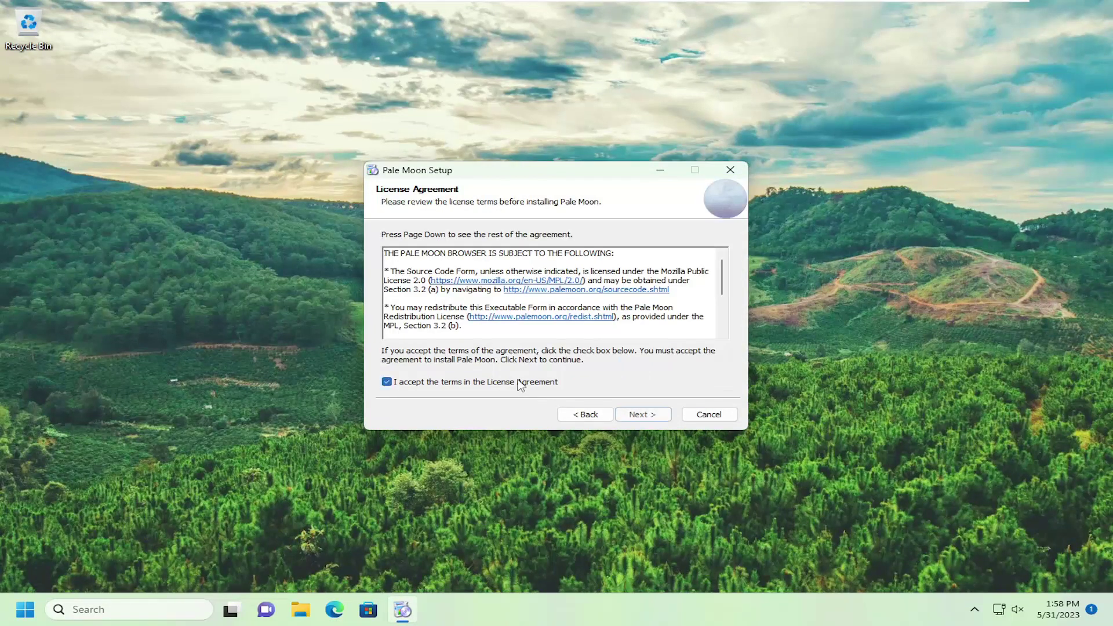
pyautogui.click(642, 414)
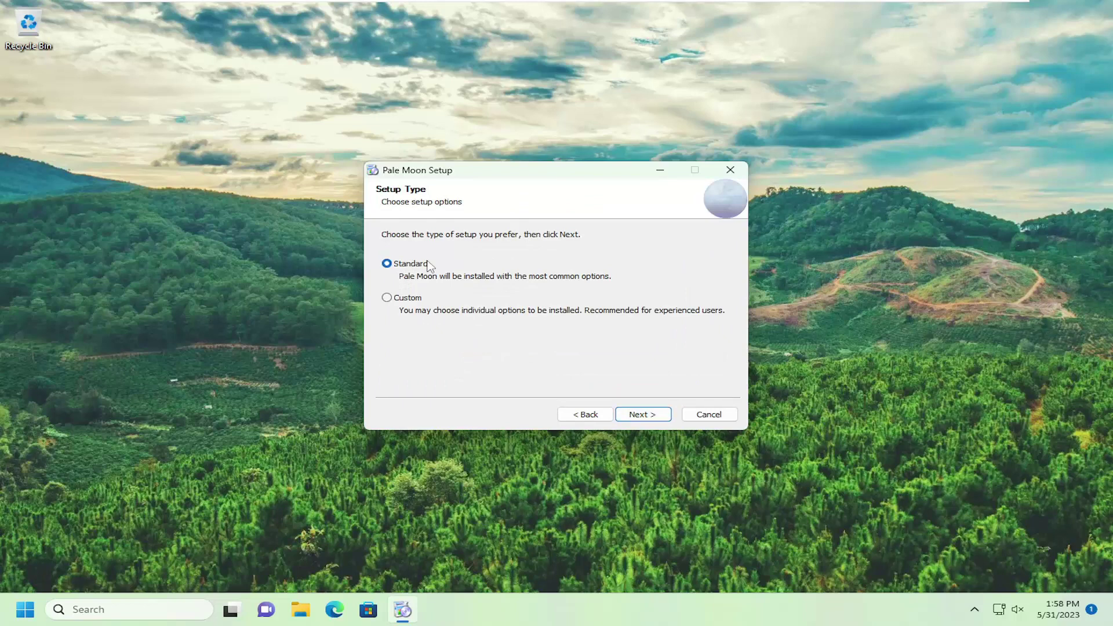
# Step: Choose Custom setup, keep the default folder and both shortcuts, and install Pale Moon
pyautogui.click(386, 298)
pyautogui.click(642, 414)
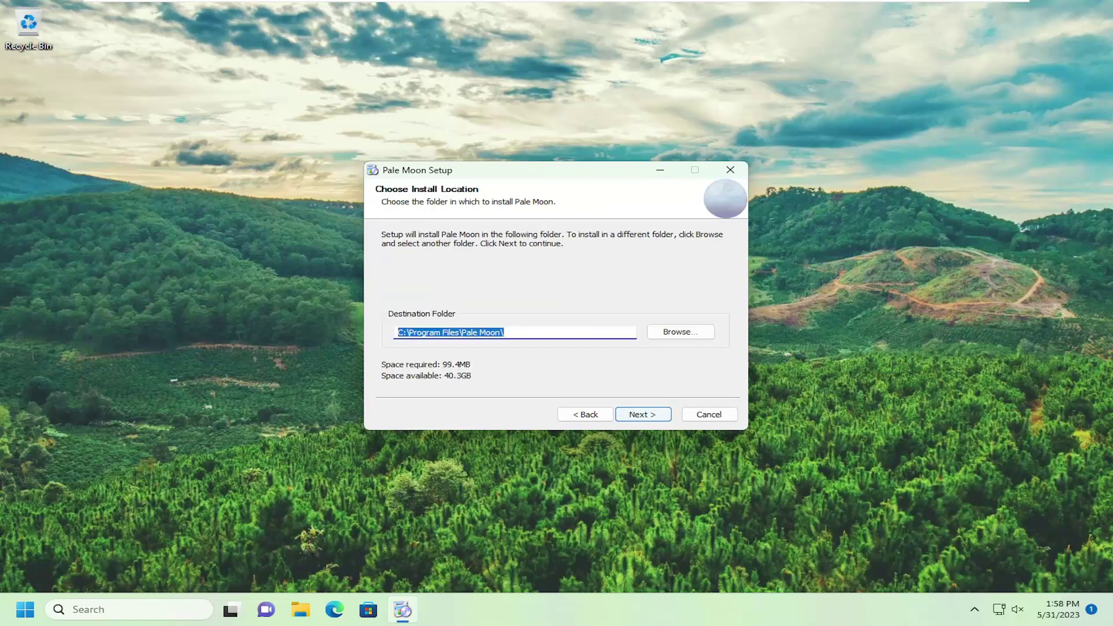
pyautogui.click(642, 414)
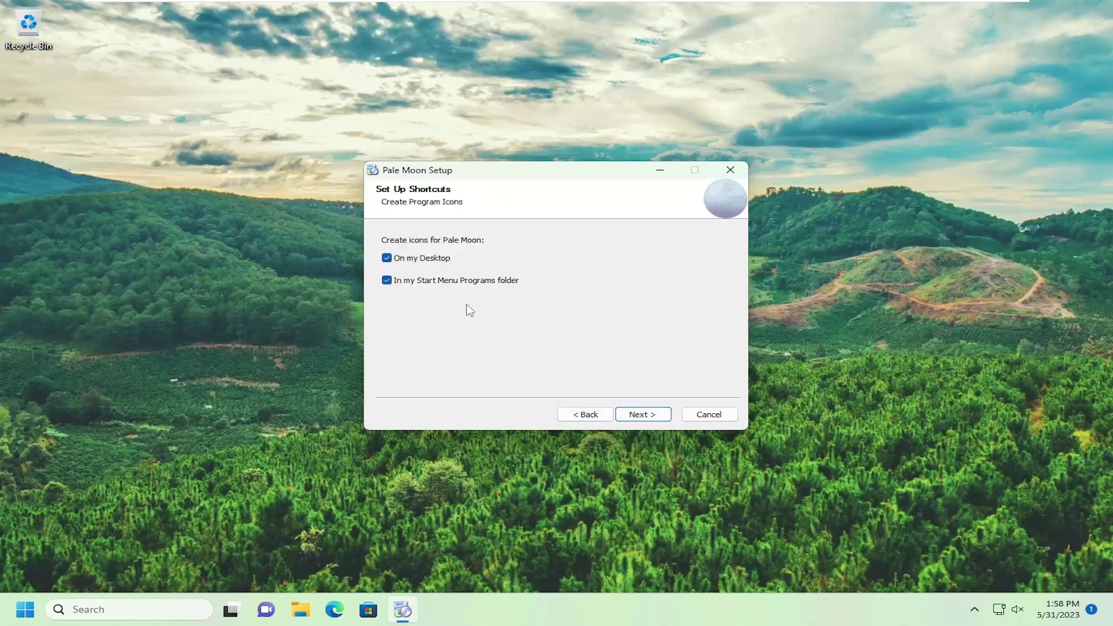
pyautogui.click(641, 414)
pyautogui.click(643, 415)
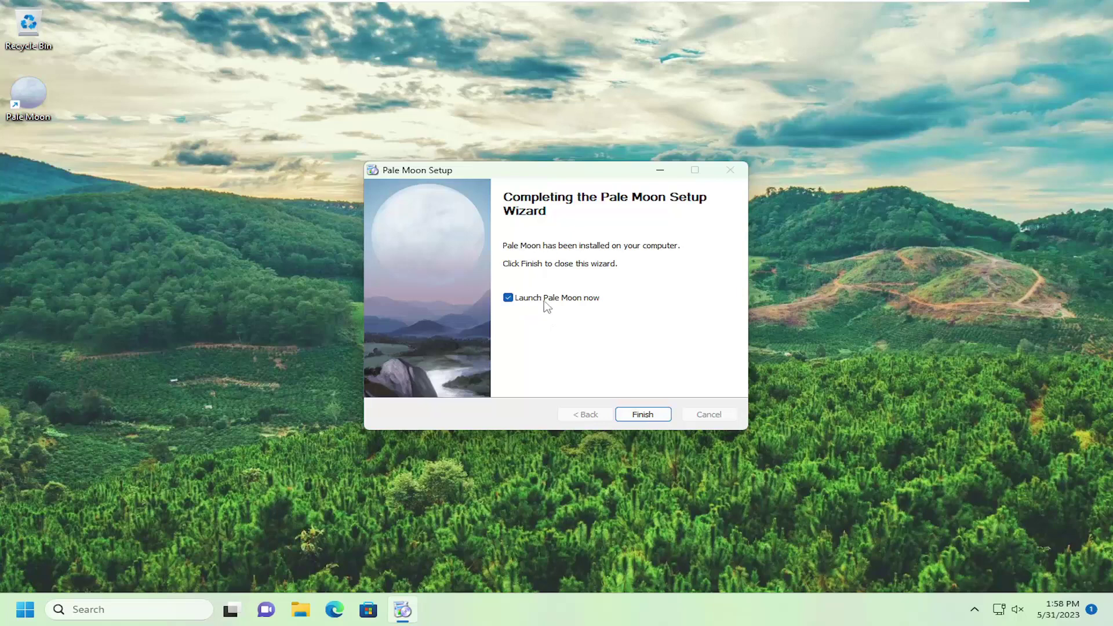
# Step: Launch Pale Moon, make it the default browser, close Settings, and maximize its window
pyautogui.click(655, 420)
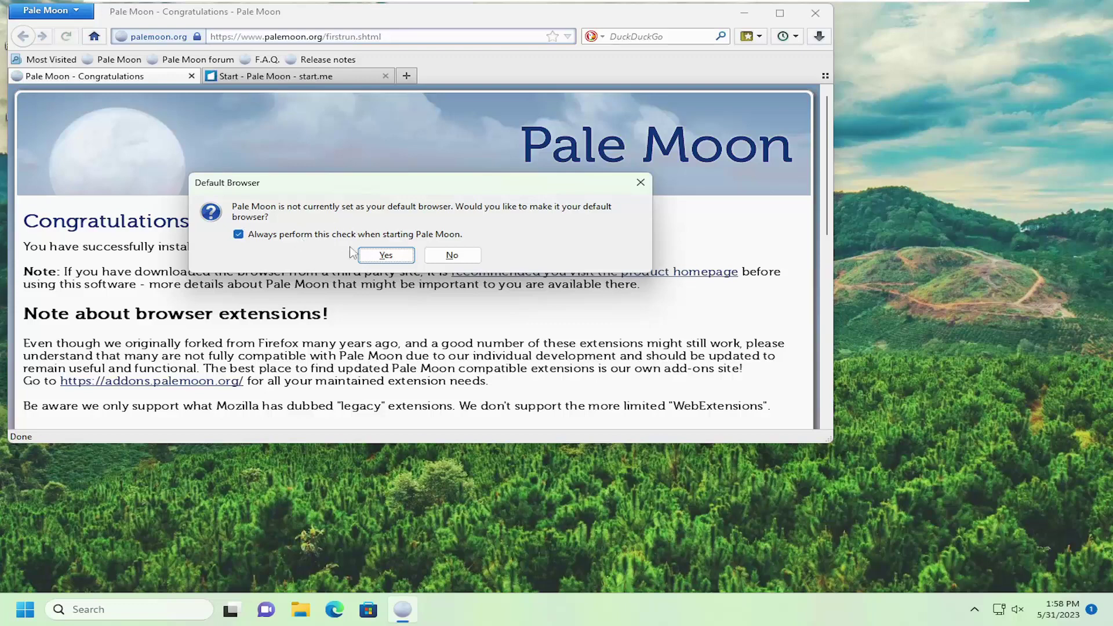
pyautogui.click(387, 256)
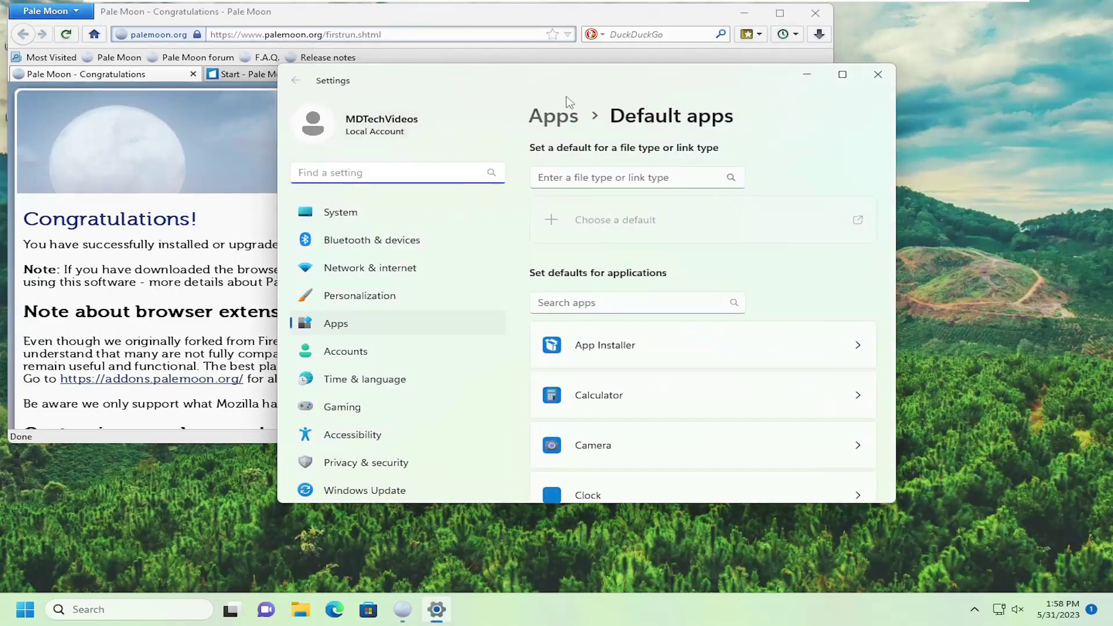
pyautogui.scroll(-2, 613, 350)
pyautogui.scroll(-2, 614, 350)
pyautogui.scroll(-1, 613, 350)
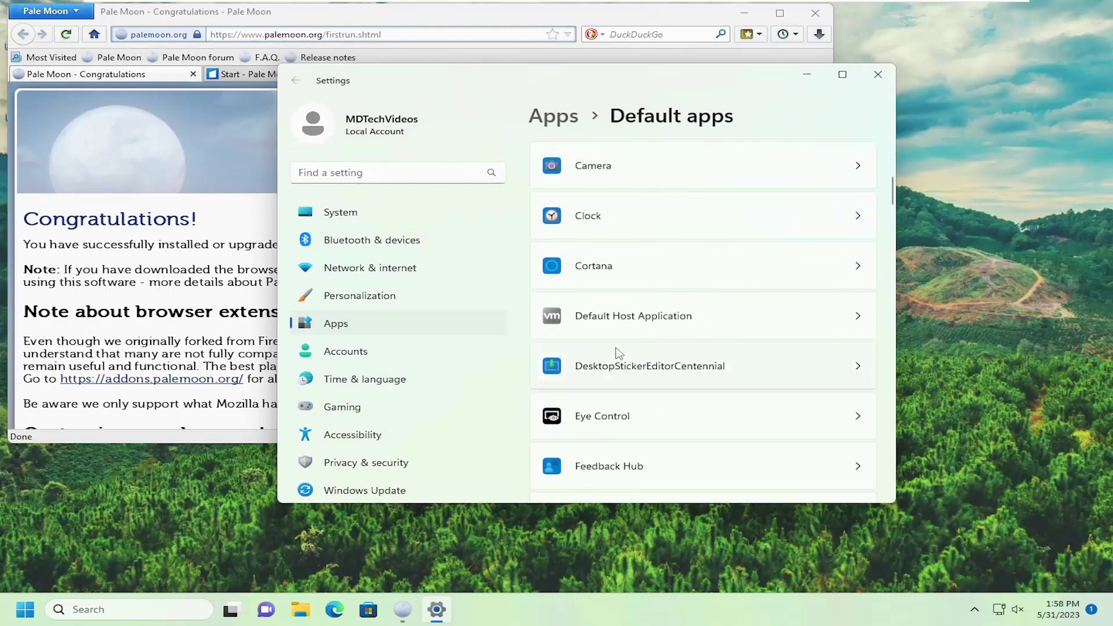
pyautogui.scroll(-2, 618, 356)
pyautogui.click(877, 74)
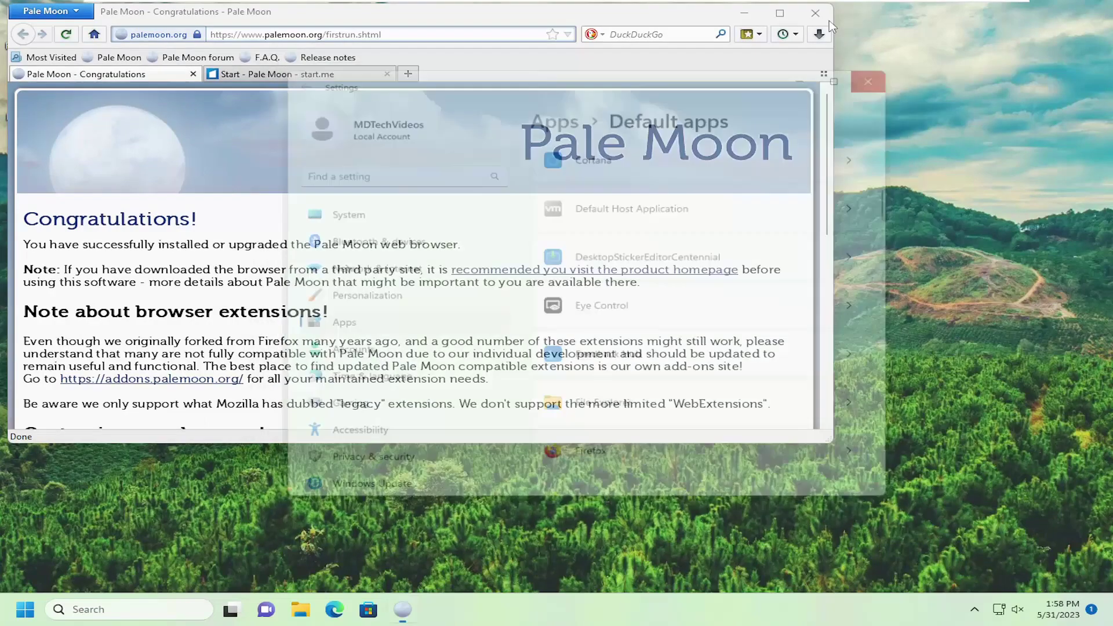
pyautogui.doubleClick(435, 11)
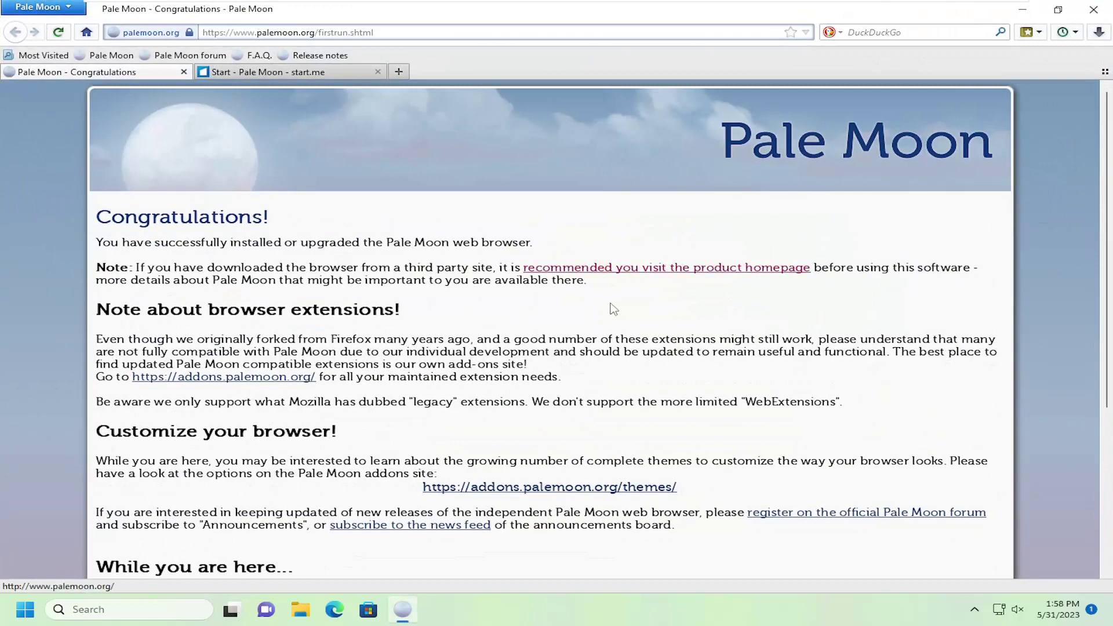